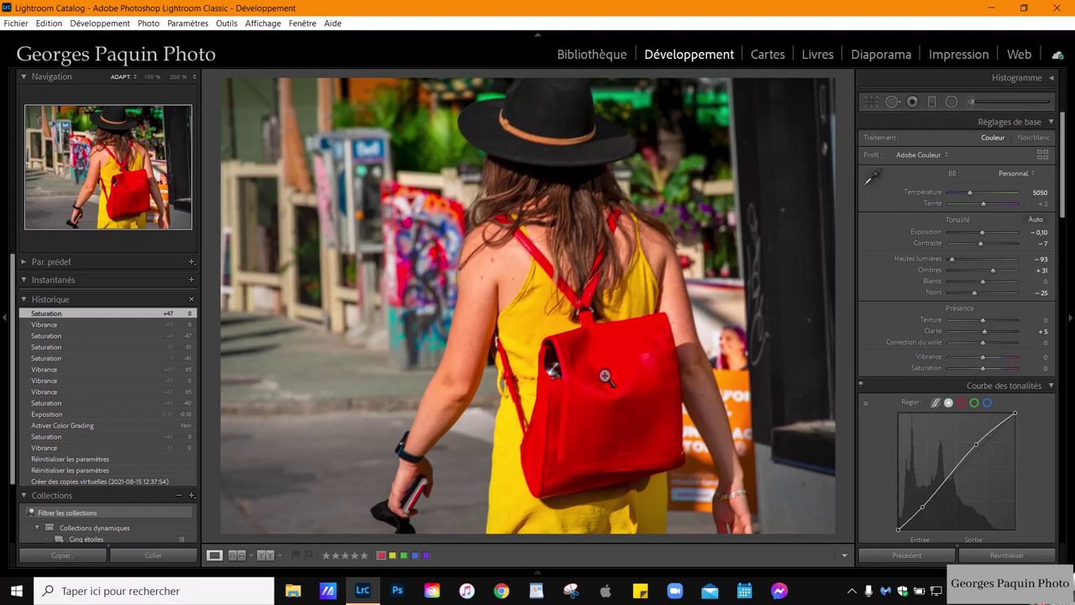
left_click(603, 420)
left_click_drag(601, 426, 598, 357)
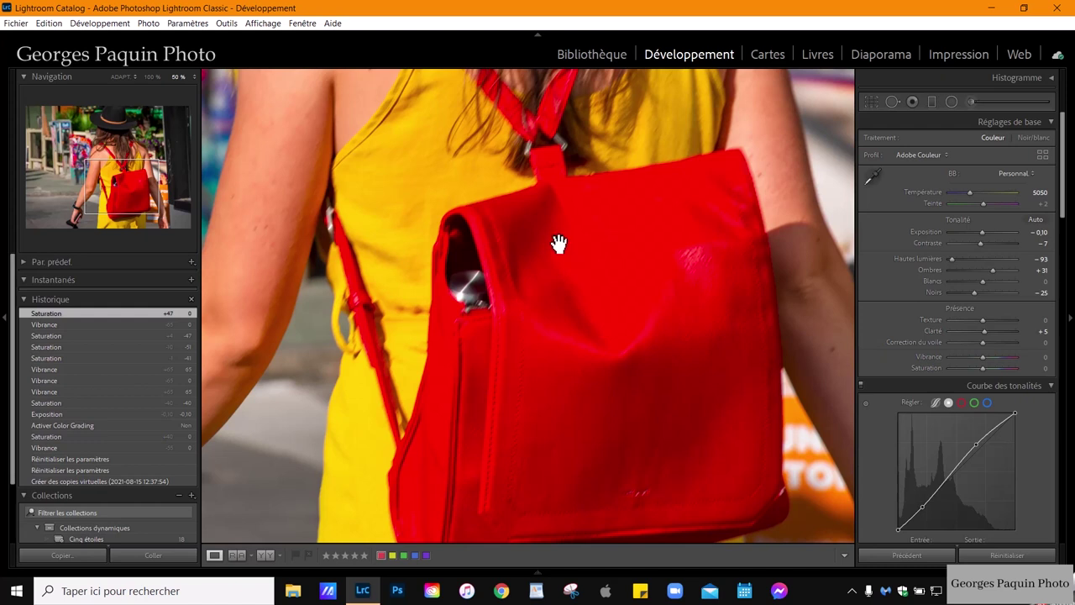
mouse_move(558, 242)
left_mouse_down()
mouse_move(581, 398)
mouse_move(546, 299)
left_mouse_up()
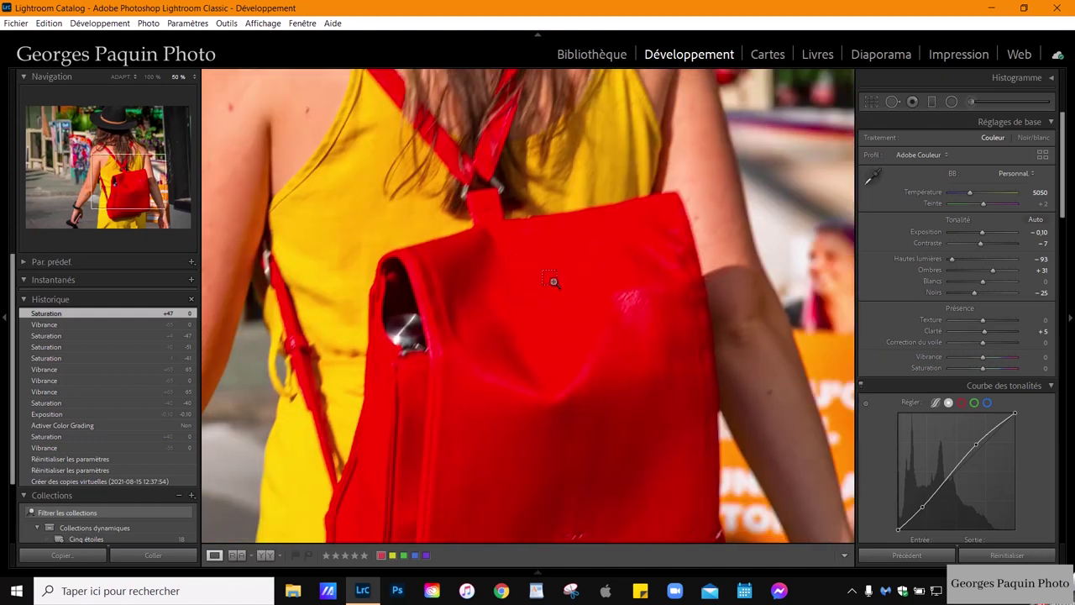
left_click(553, 283)
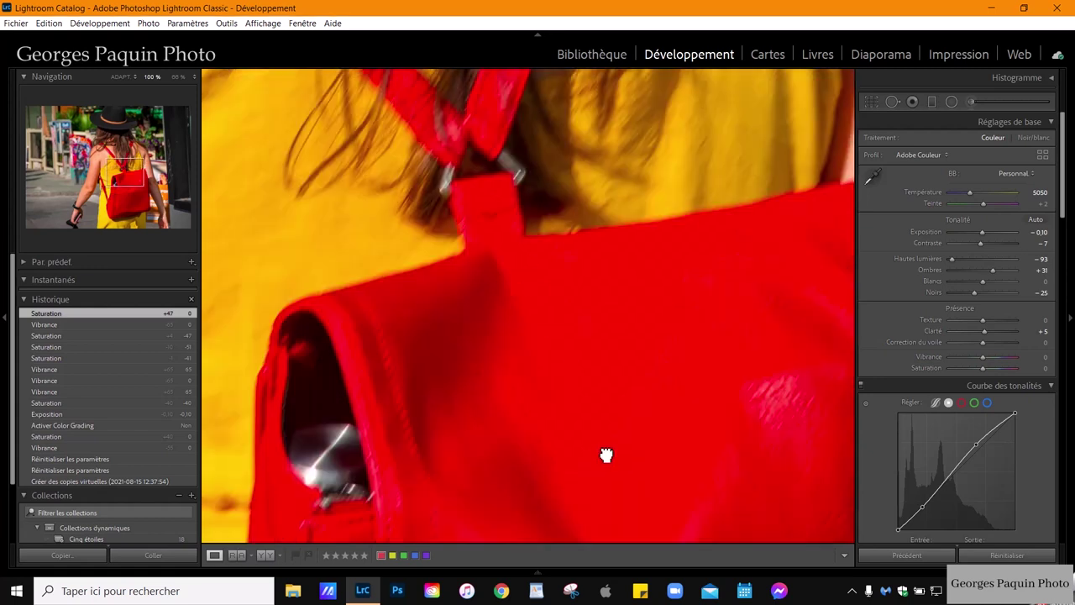
left_click_drag(529, 285, 605, 453)
key("ctrl+plus")
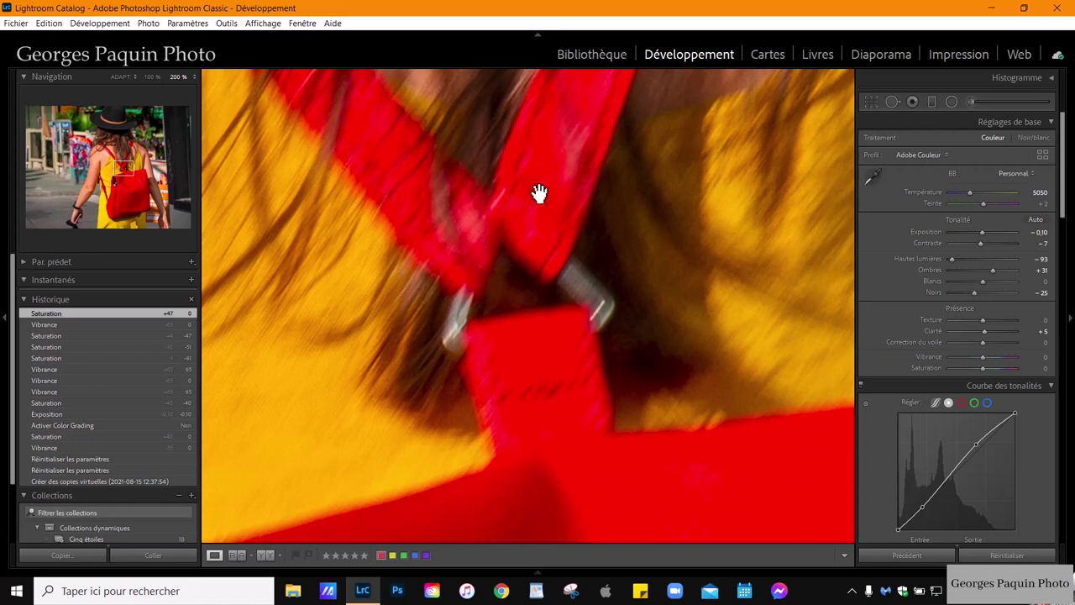
left_click_drag(420, 185, 488, 277)
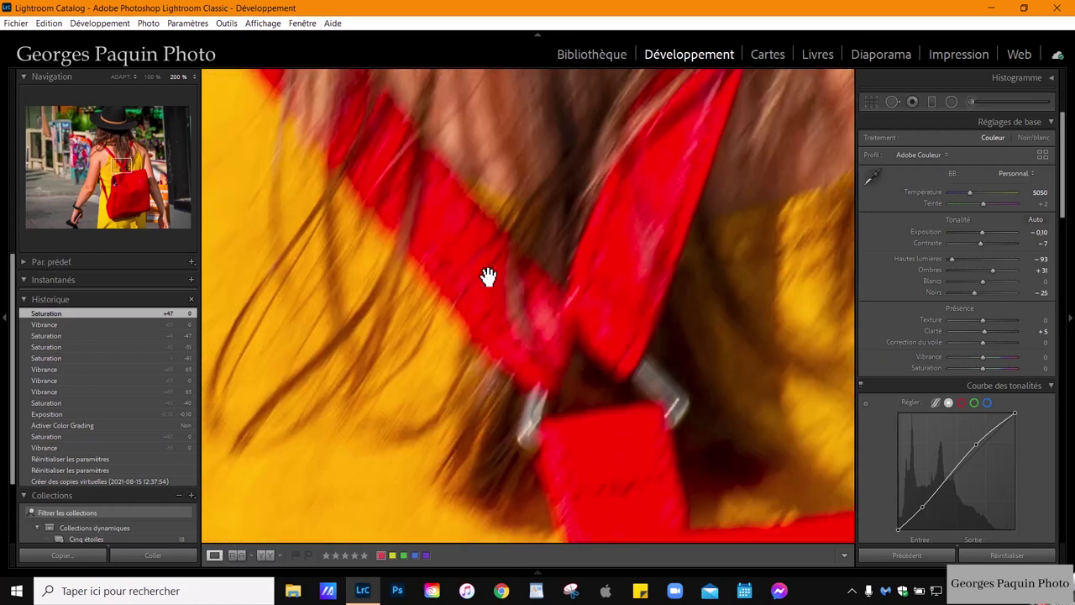
left_click_drag(412, 454, 648, 179)
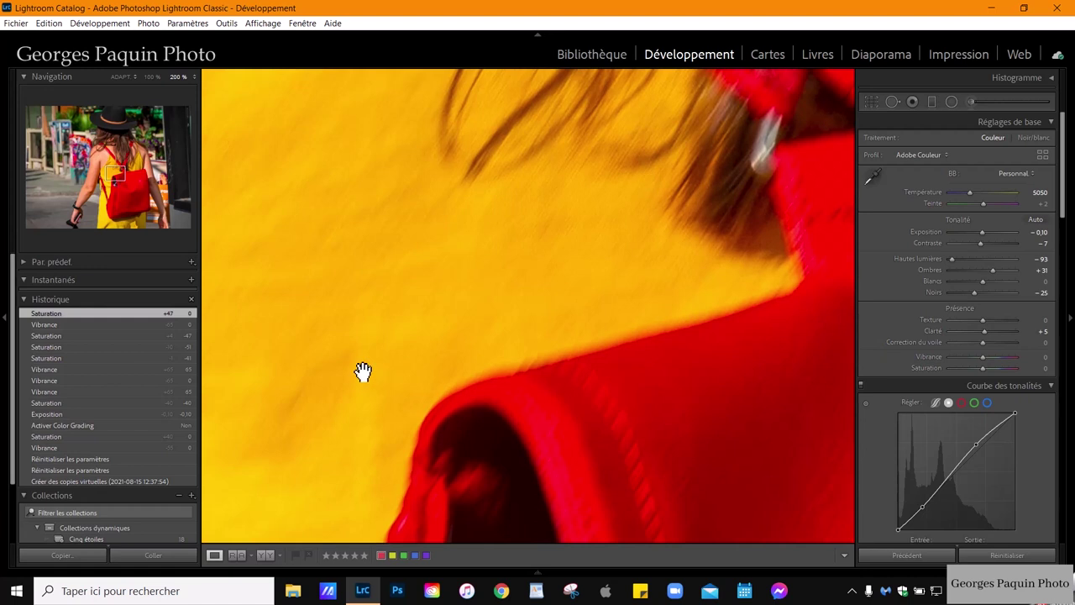
mouse_move(362, 372)
left_mouse_down()
mouse_move(691, 339)
mouse_move(647, 280)
left_mouse_up()
key("ctrl+minus")
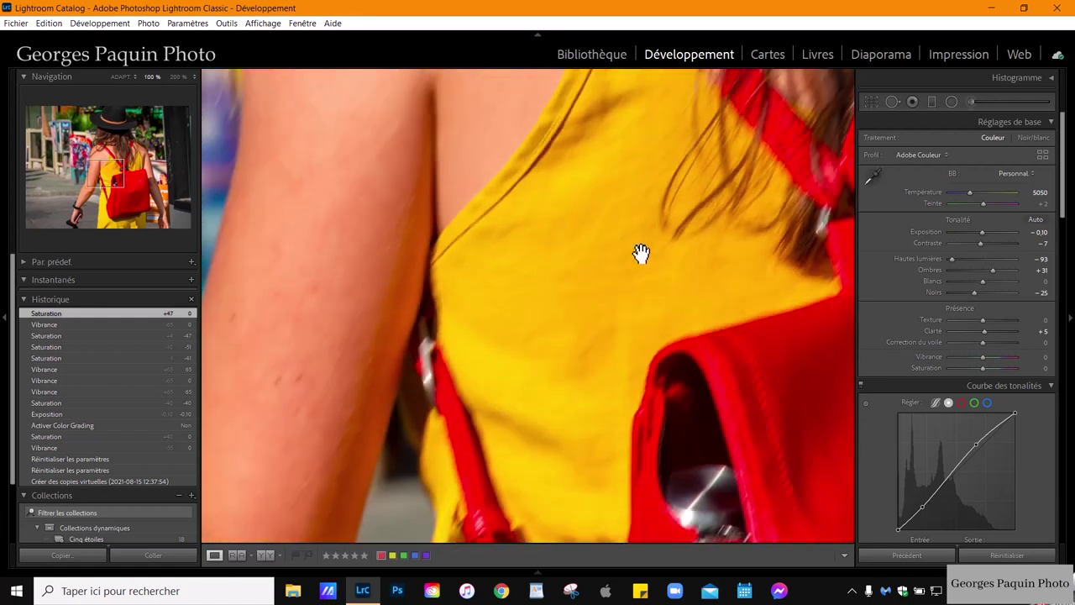
left_click_drag(836, 513, 497, 271)
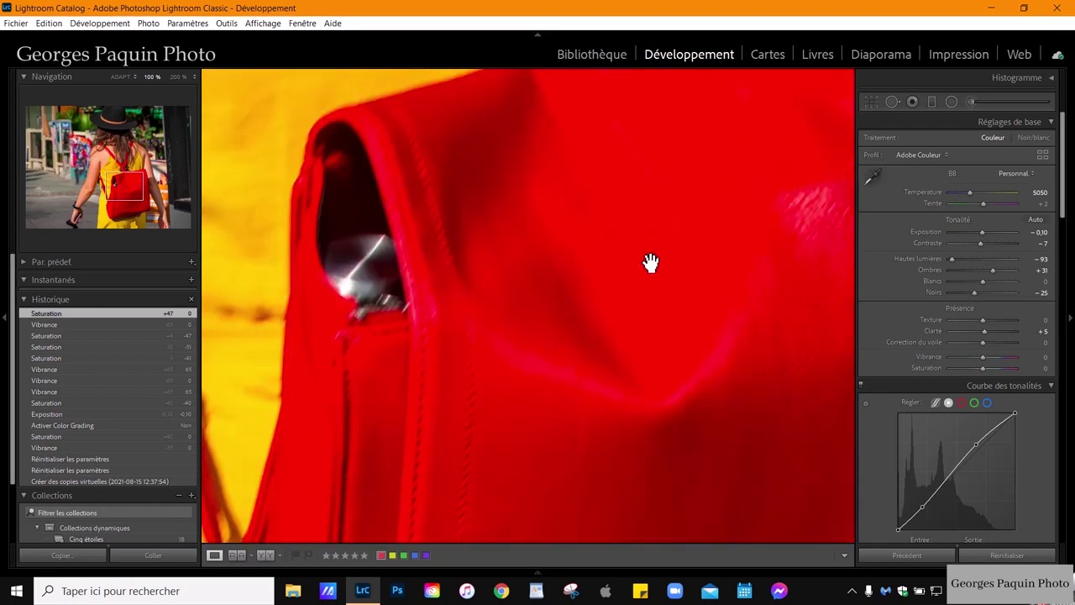
left_click_drag(651, 262, 557, 340)
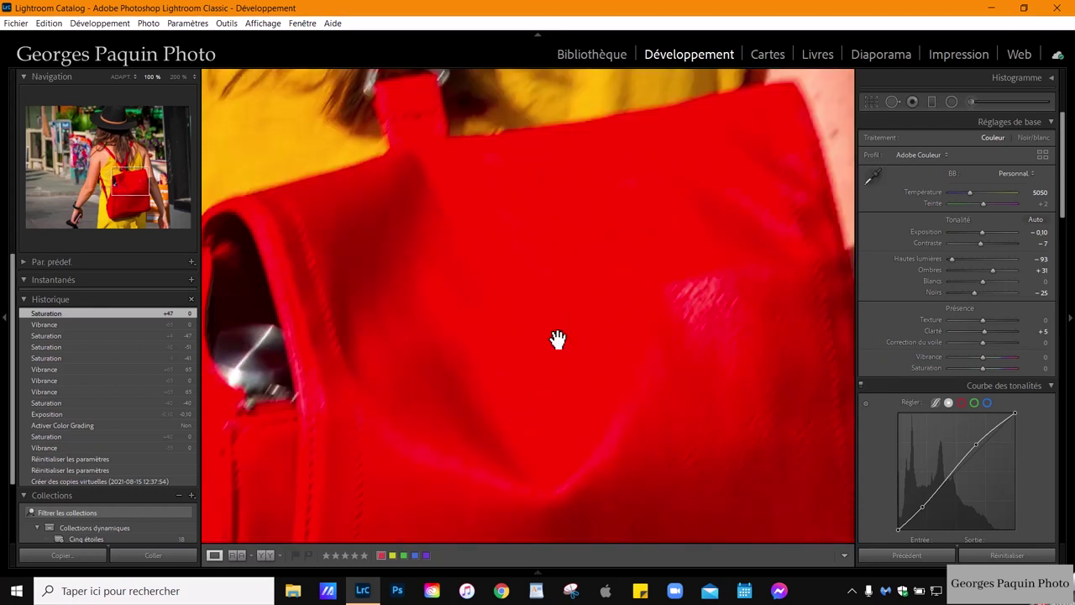
left_click(558, 340)
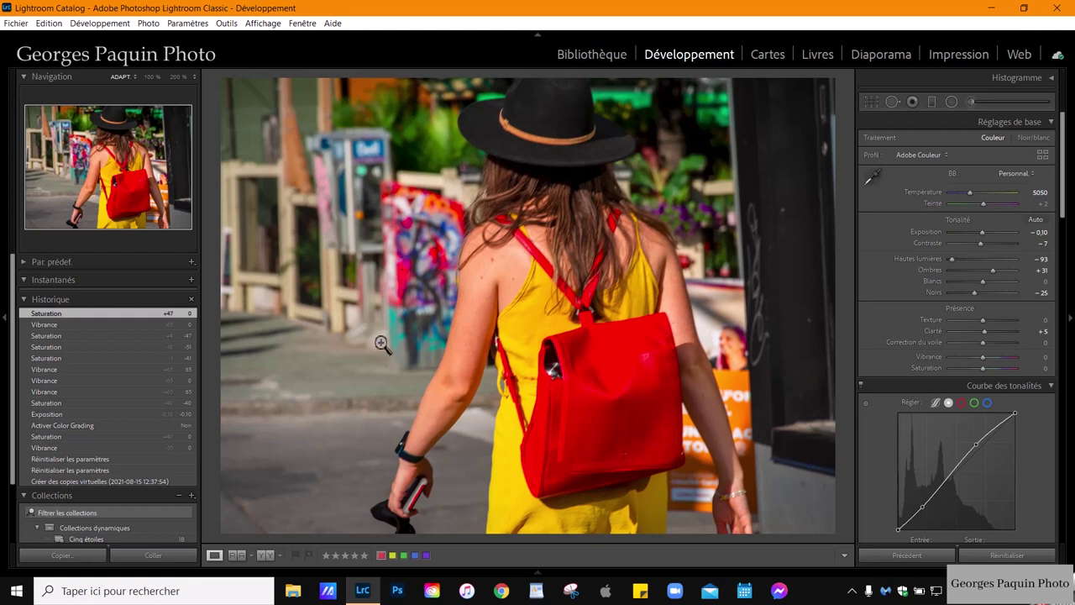
Zoom in on the red backpack and lower Saturation to −45 to mute the bag and dress
left_click(613, 390)
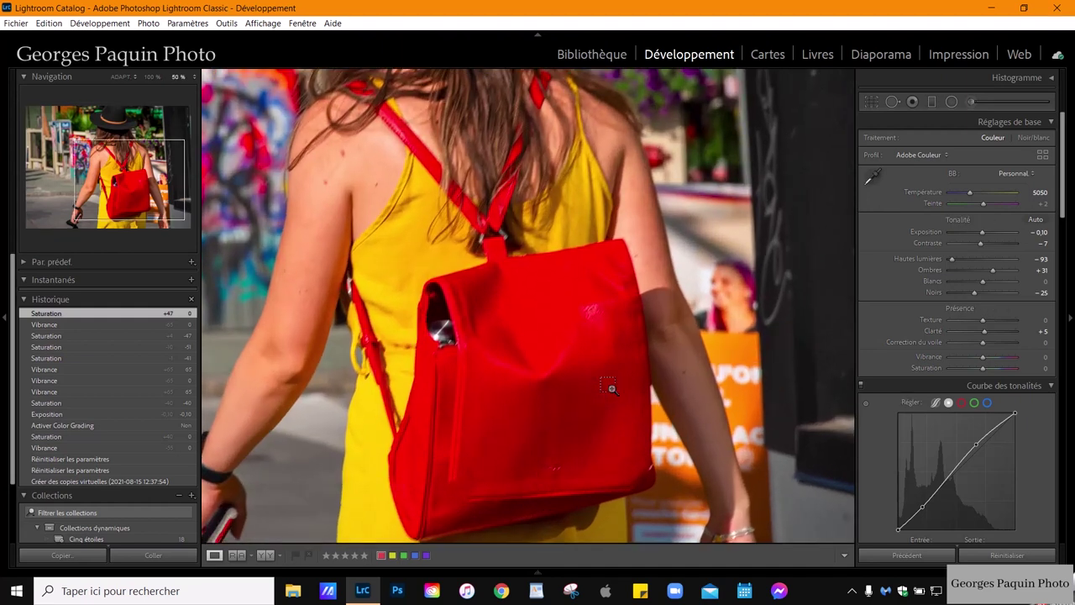
mouse_move(608, 383)
left_mouse_down()
mouse_move(576, 393)
mouse_move(627, 363)
left_mouse_up()
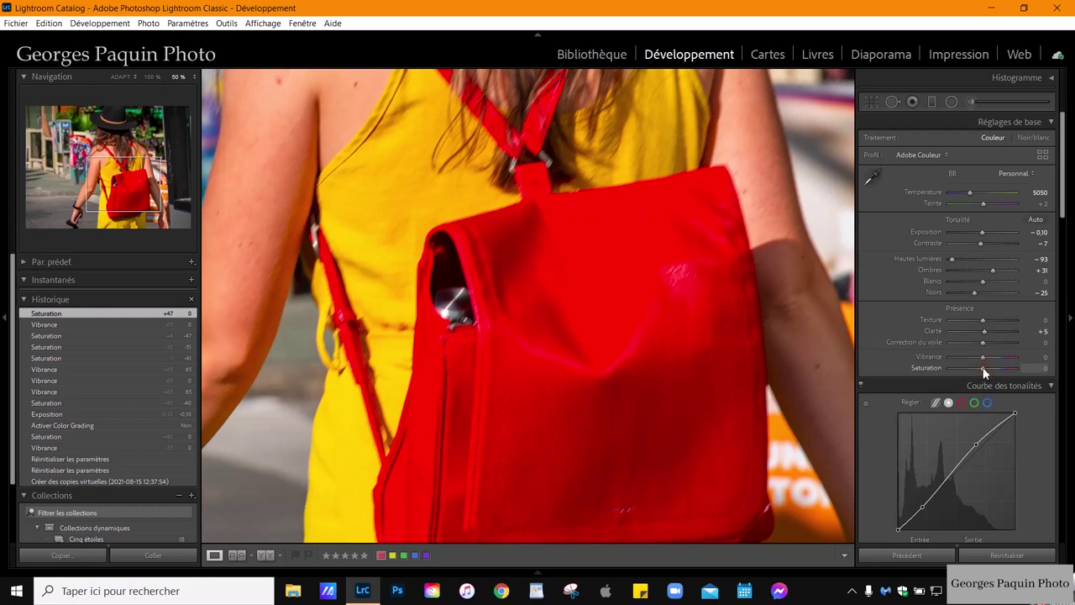
scroll(982, 367, "down", 4)
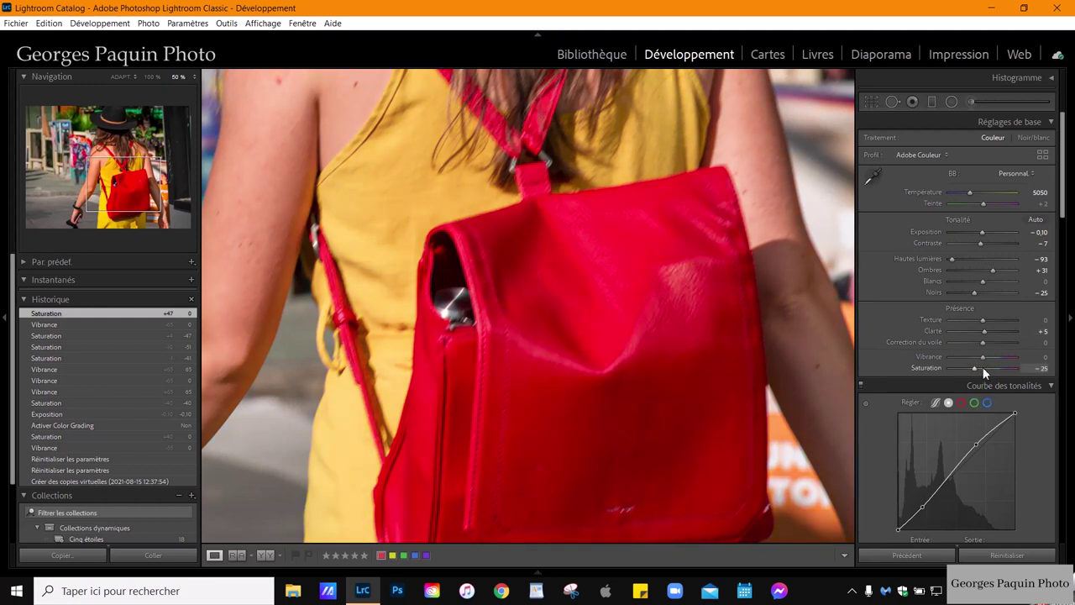
scroll(982, 367, "down", 2)
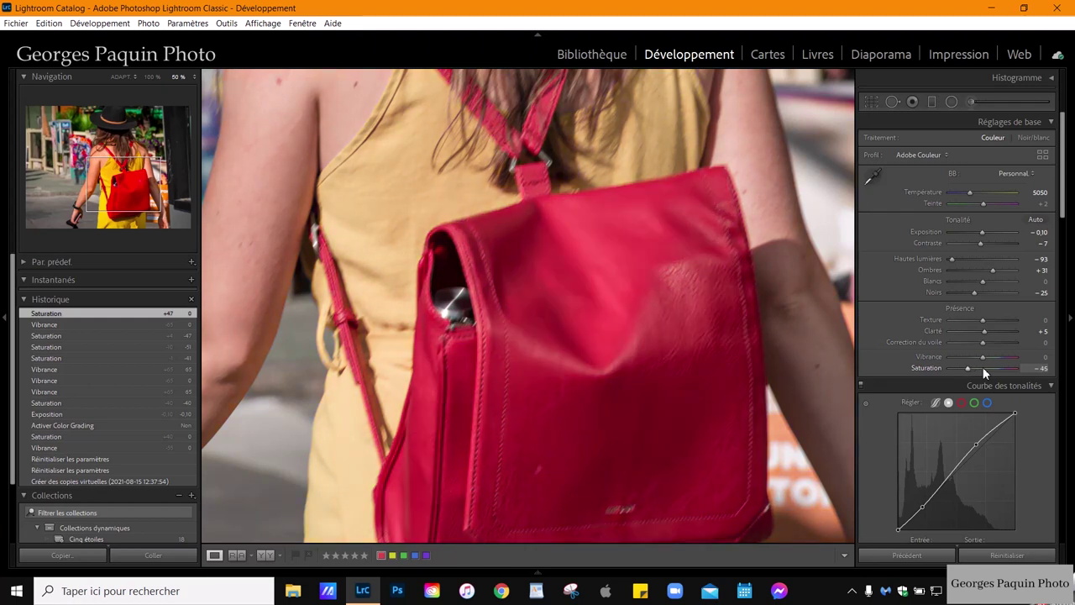
scroll(983, 367, "down", 1)
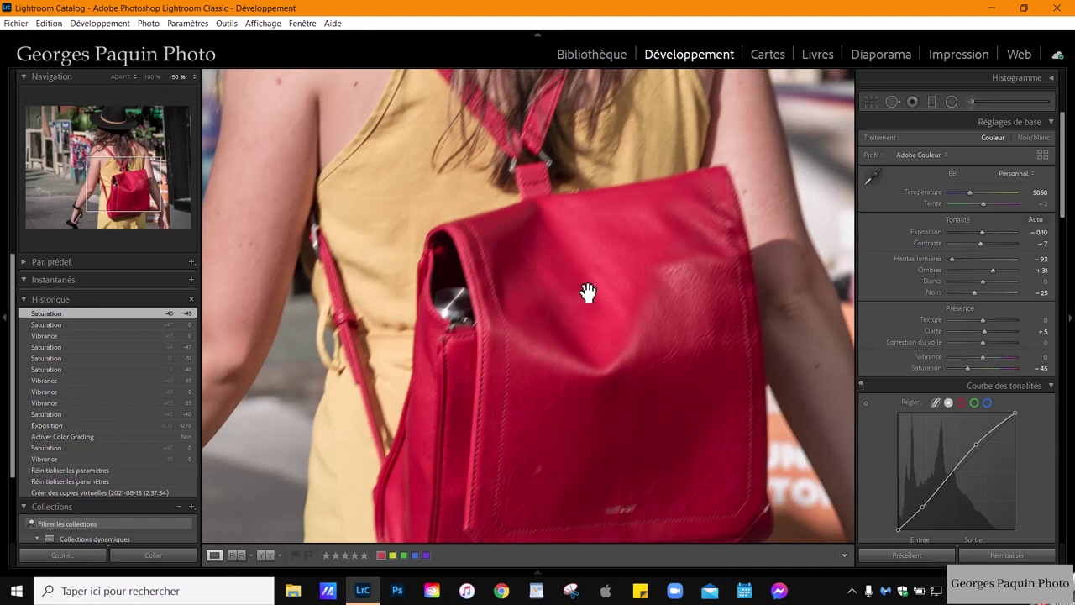
left_click(584, 292)
left_click_drag(664, 242, 543, 303)
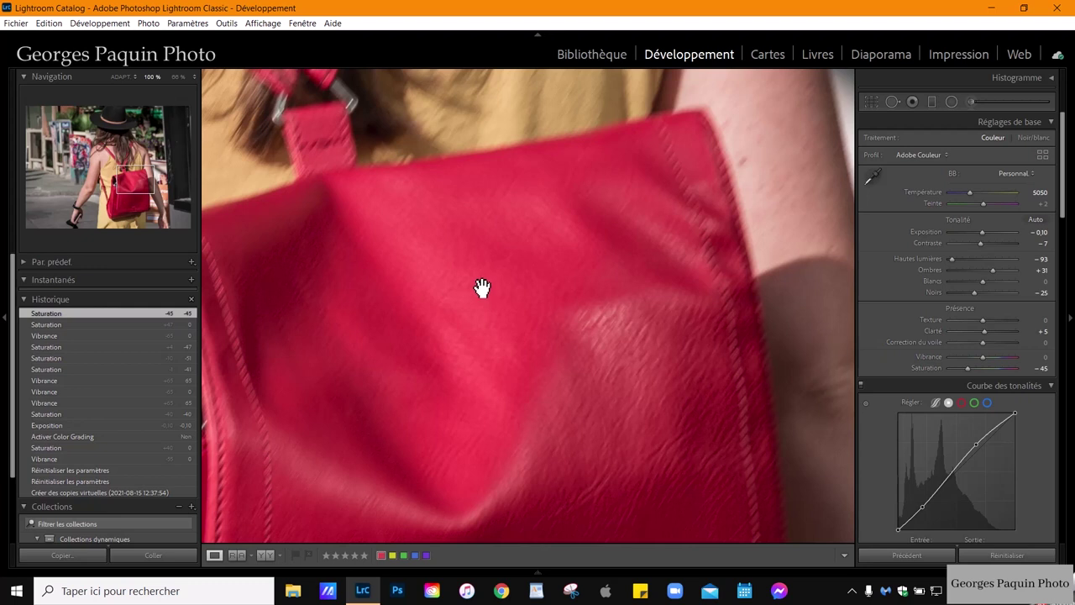
left_click(481, 287)
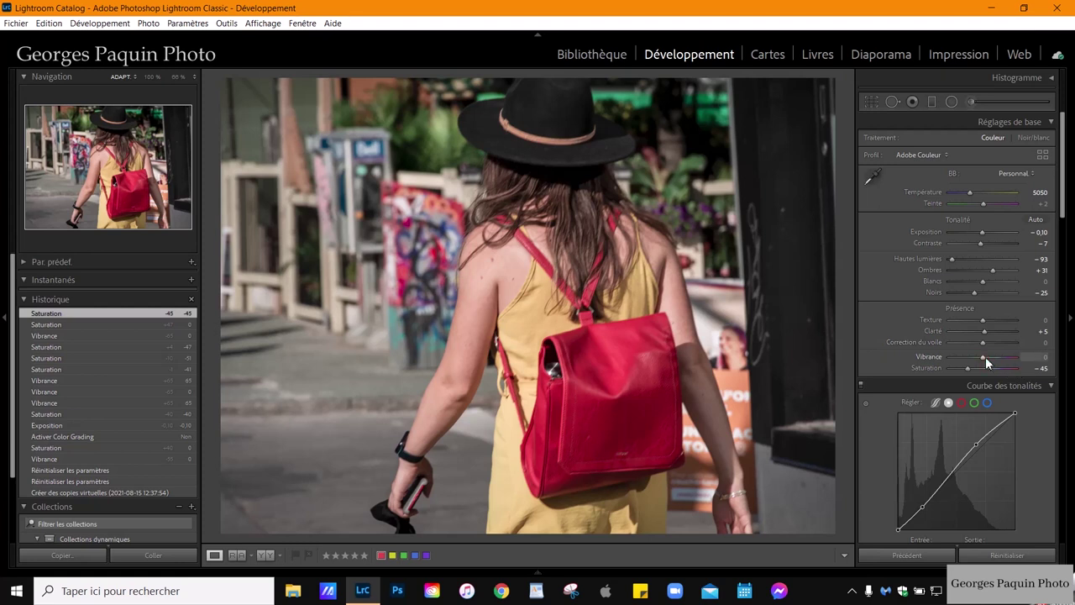
key("Up")
key("Up")
key("Up")
key("Up")
key("Up")
key("Up")
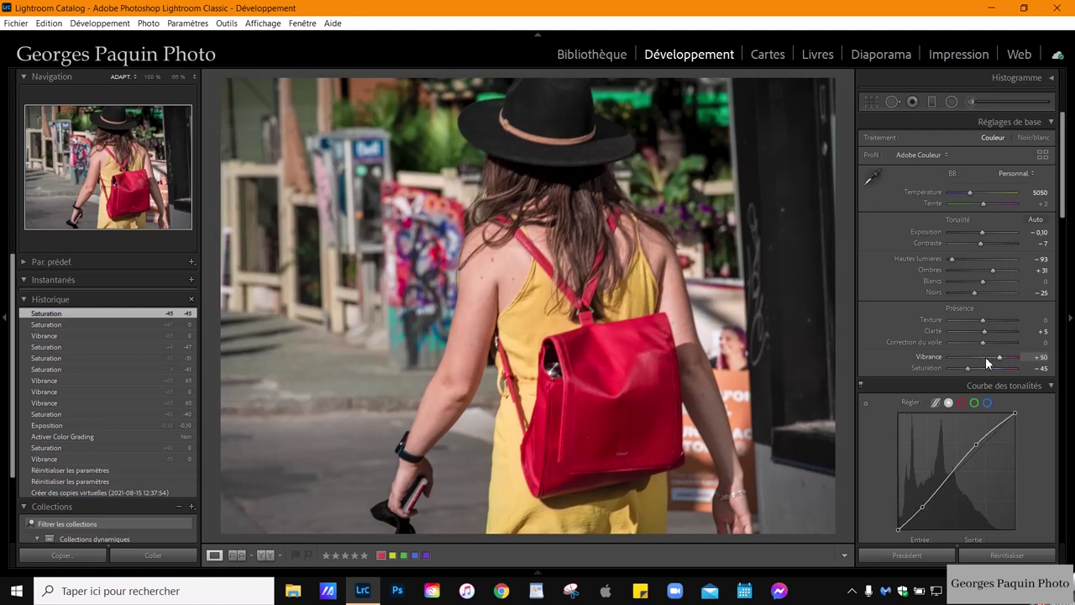
key("Up")
key("Up")
key("Up")
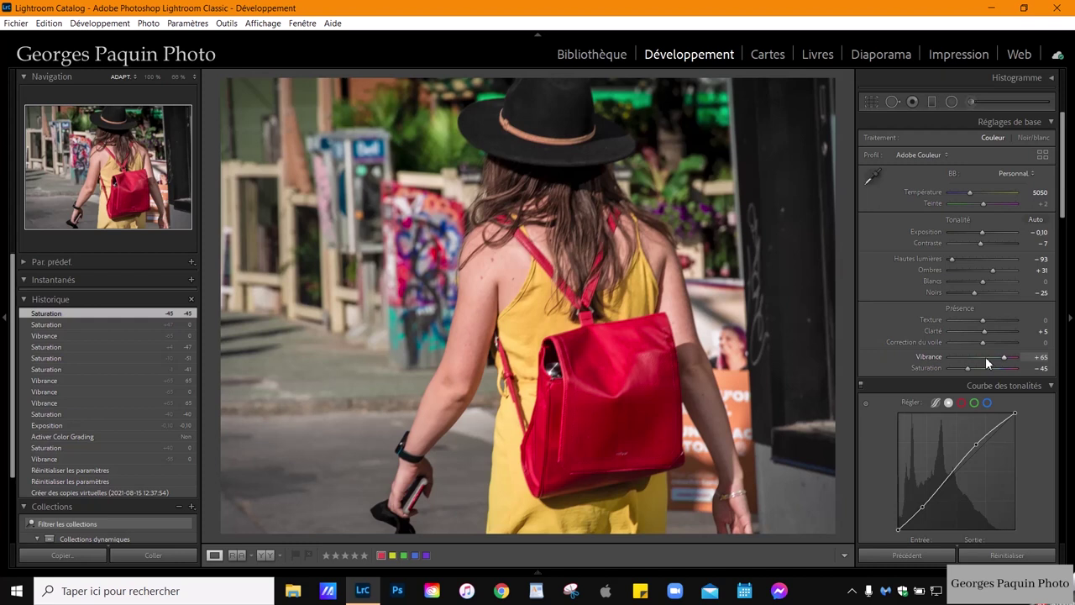
key("Up")
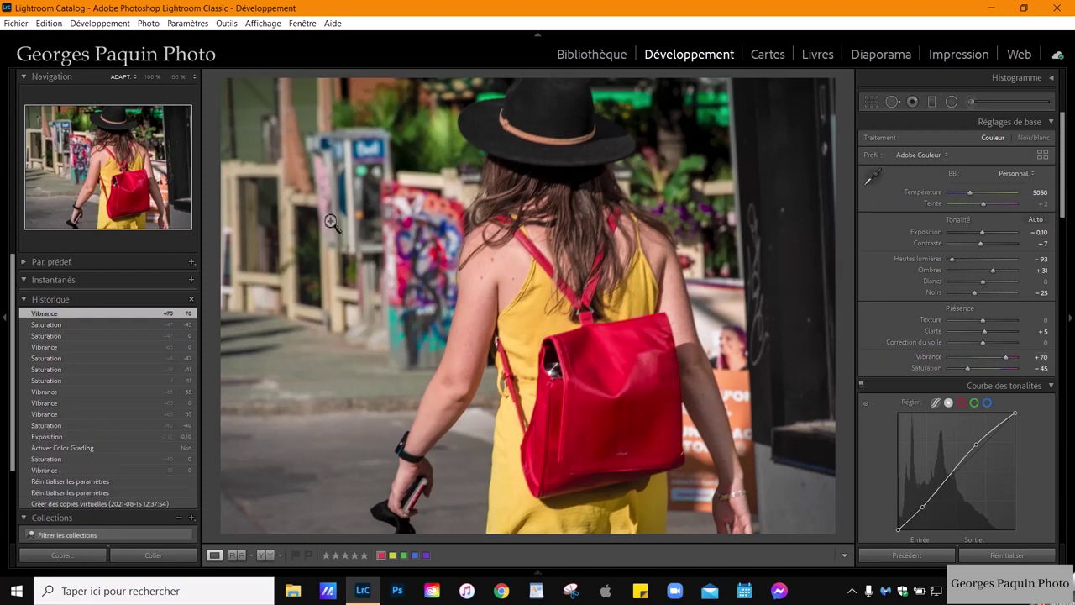
left_click(628, 373)
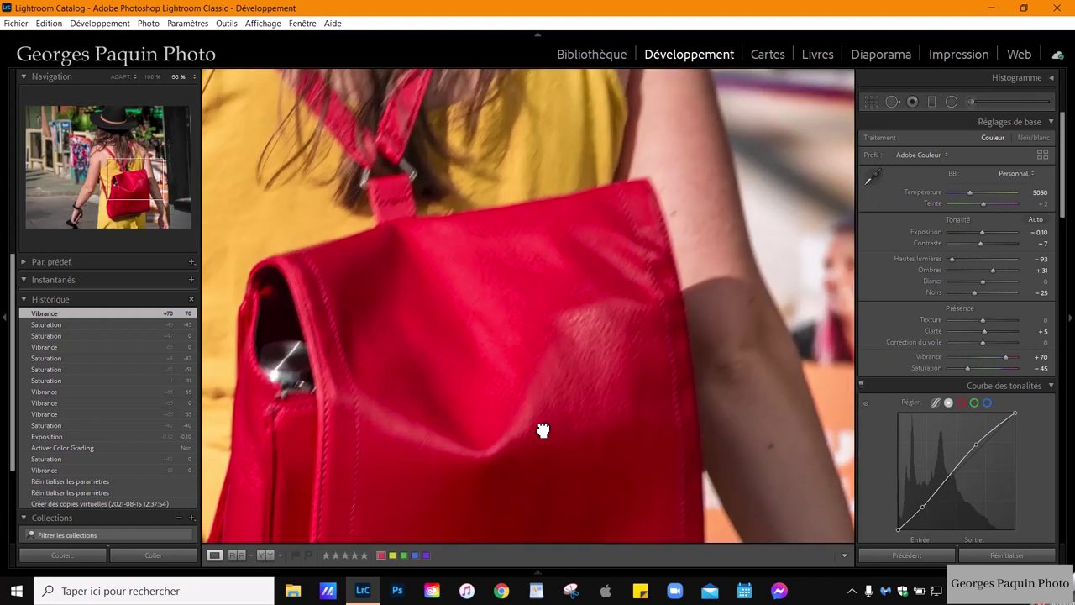
left_click_drag(540, 432, 583, 364)
key("ctrl+plus")
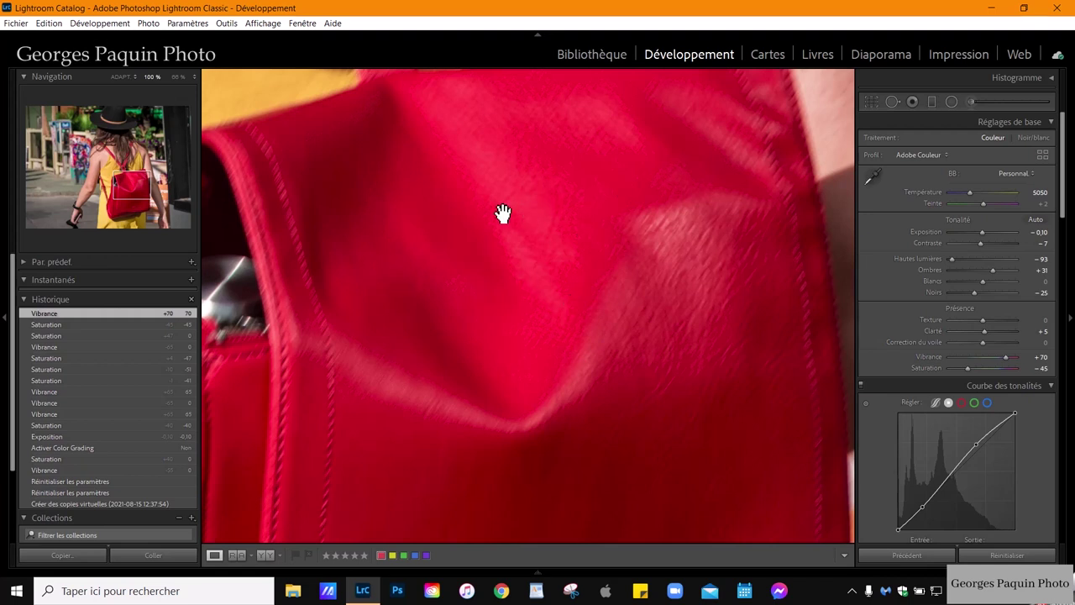
left_click_drag(566, 215, 576, 300)
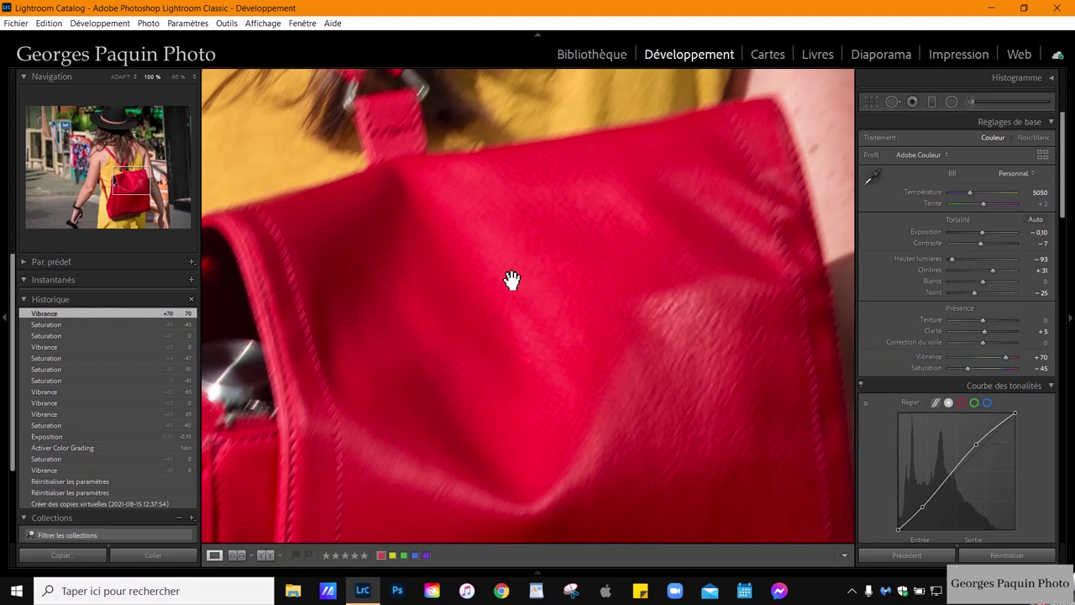
key("ctrl+minus")
key("ctrl+minus")
key("ctrl+minus")
left_click_drag(327, 264, 458, 298)
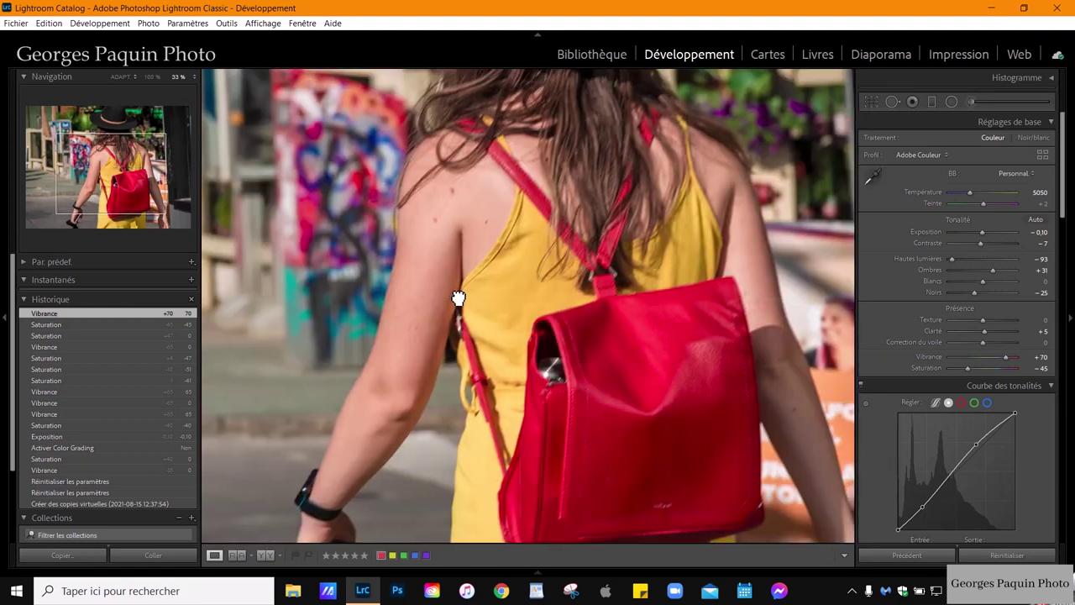
key("ctrl+minus")
key("ctrl+minus")
key("ctrl+minus")
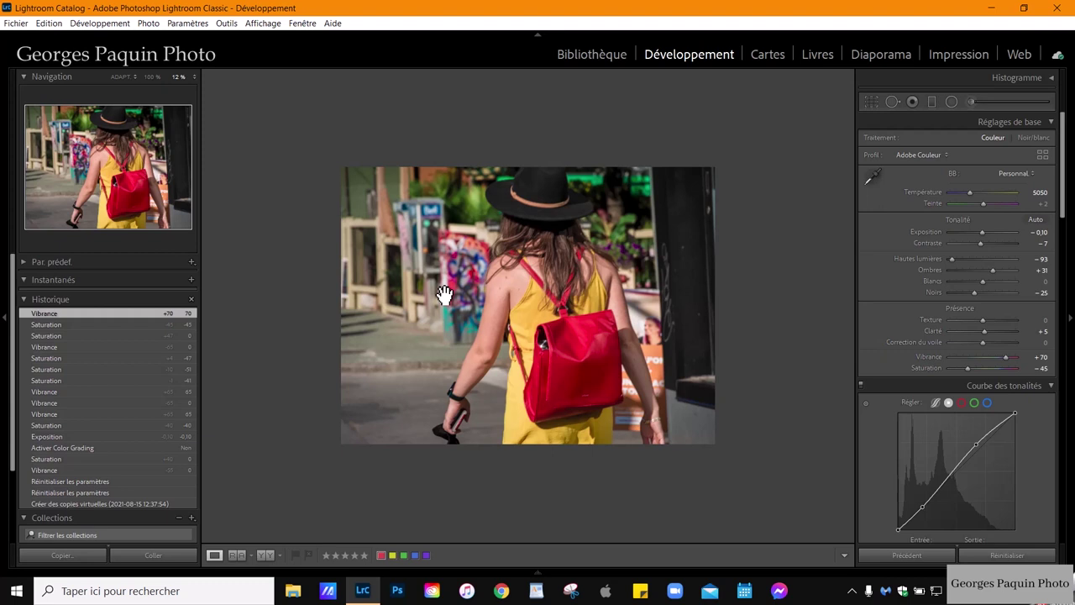
left_click(561, 342)
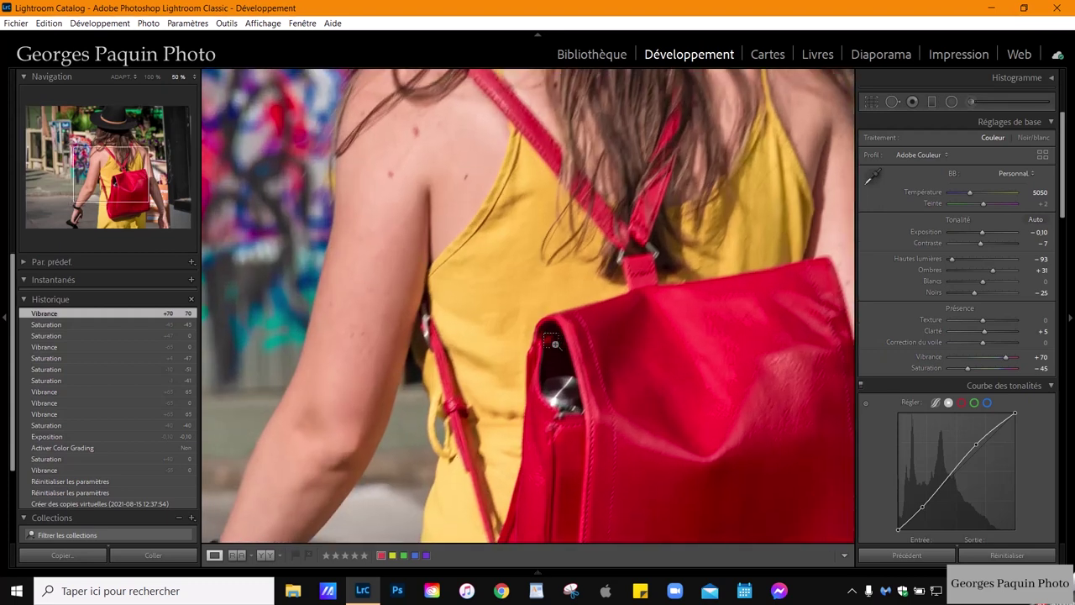
left_click_drag(722, 343, 681, 311)
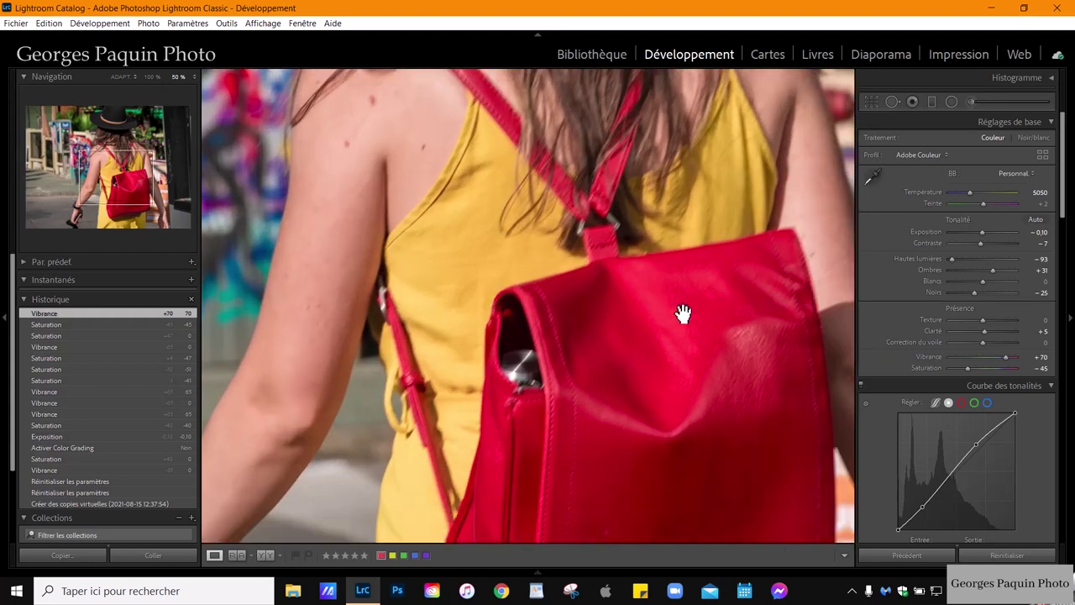
key("ctrl+minus")
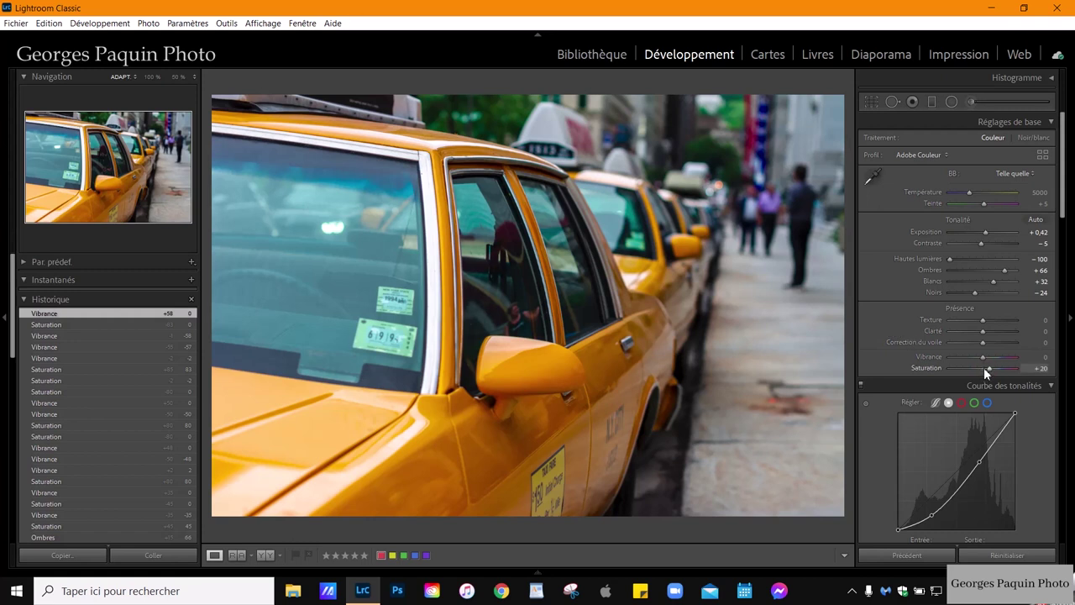
Push the taxi photo's Saturation up to +80 with Vibrance left at 0
scroll(983, 367, "up", 5)
scroll(983, 367, "up", 1)
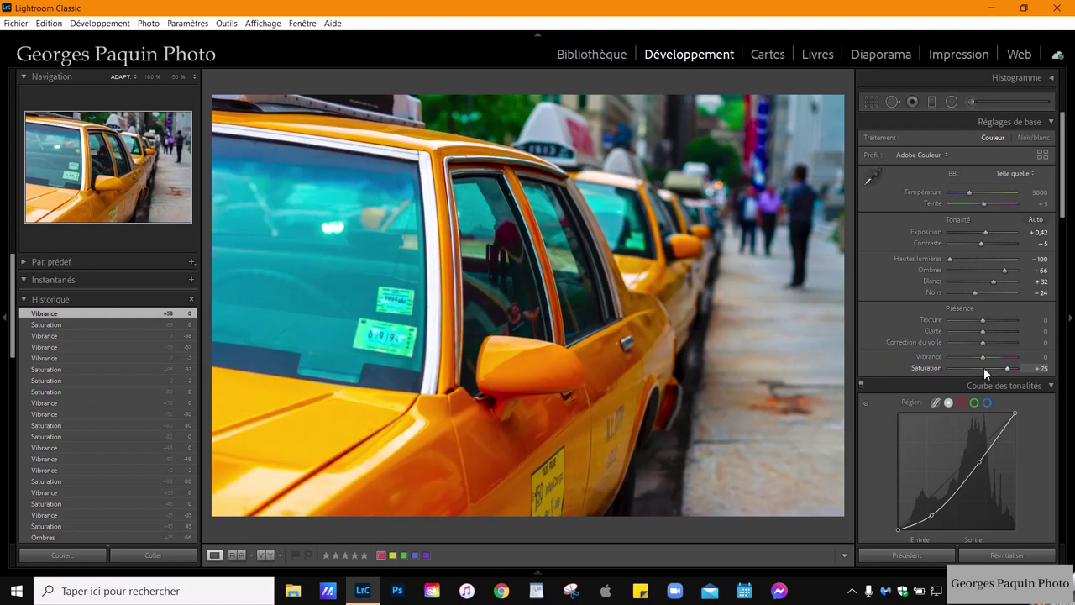
scroll(983, 367, "up", 1)
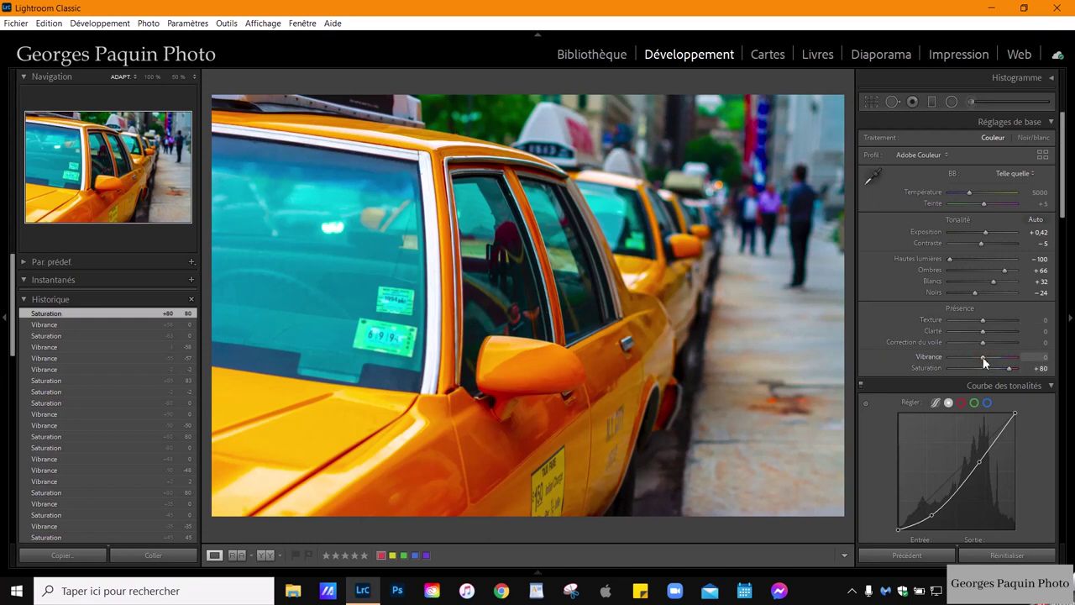
Lower the taxi photo's Vibrance slider below 0 in the Basic panel
key("shift+Down")
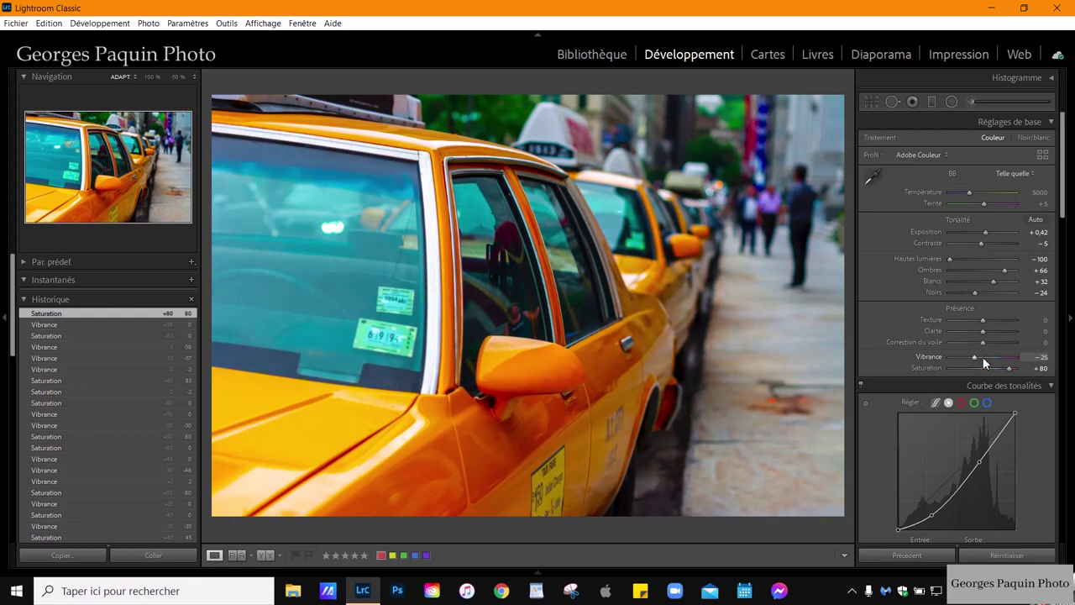
key("shift+Down")
key("Down")
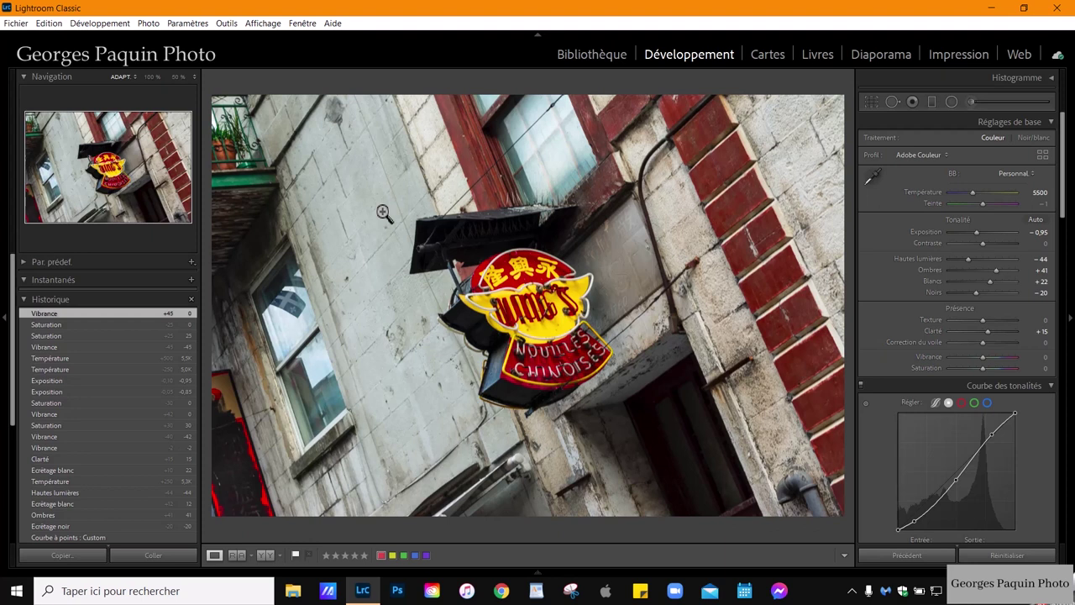
left_click(383, 212)
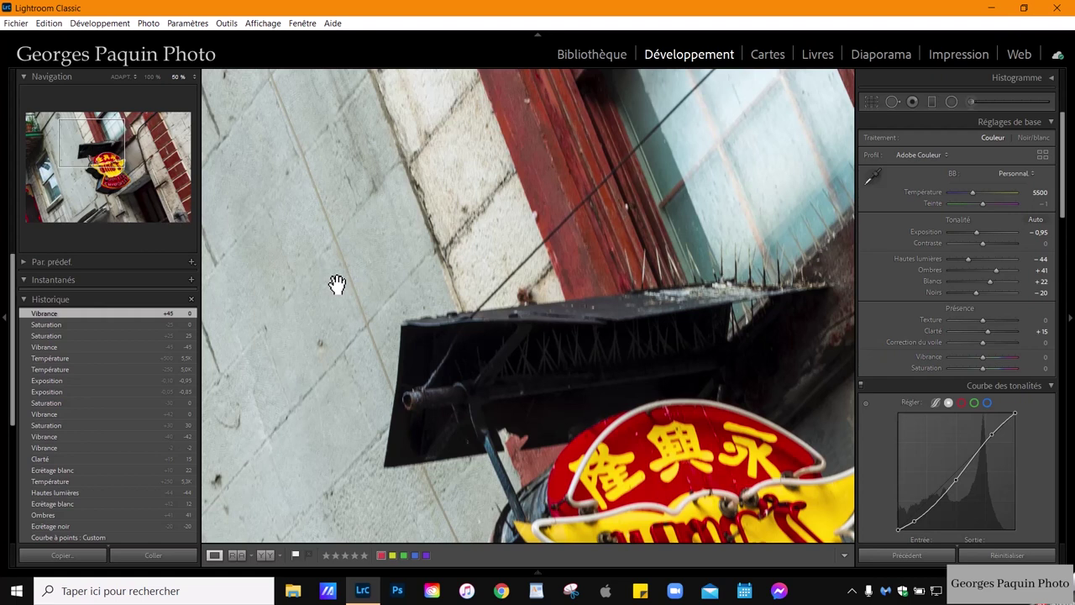
left_click_drag(336, 284, 439, 389)
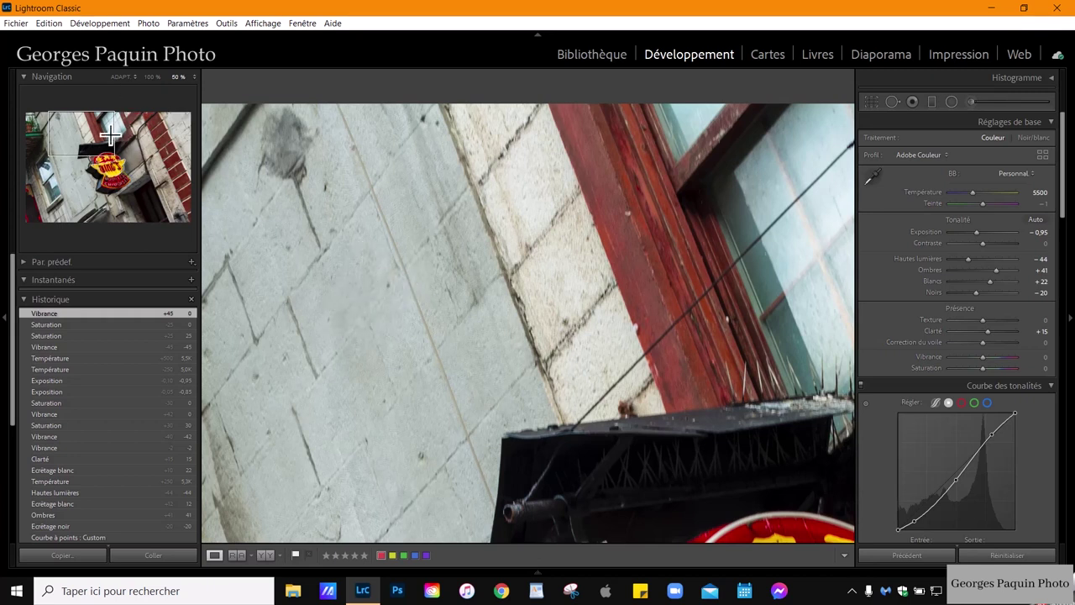
left_click_drag(110, 134, 156, 161)
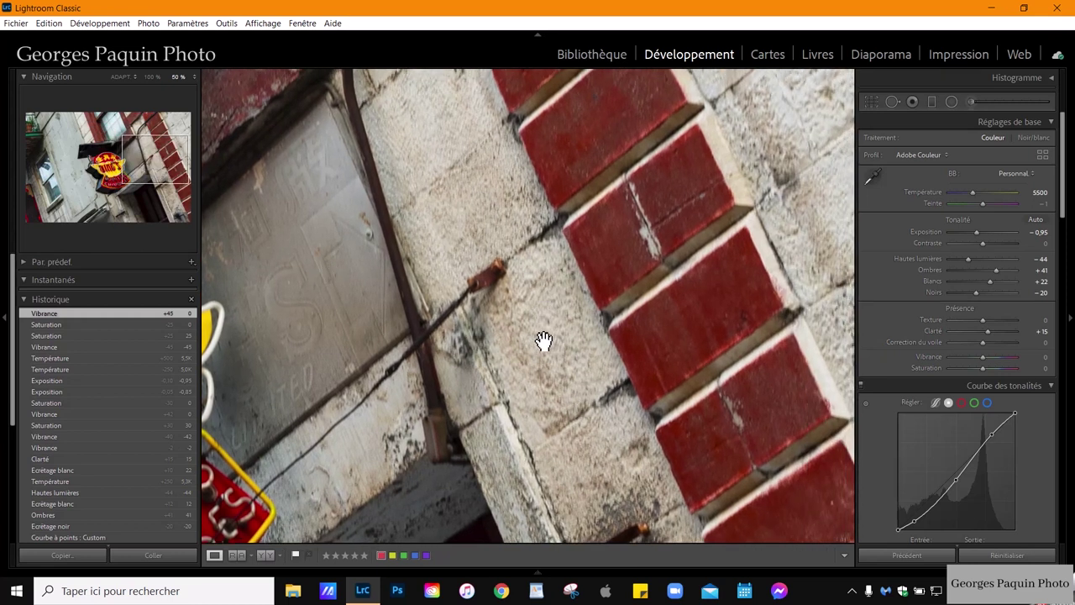
left_click(543, 340)
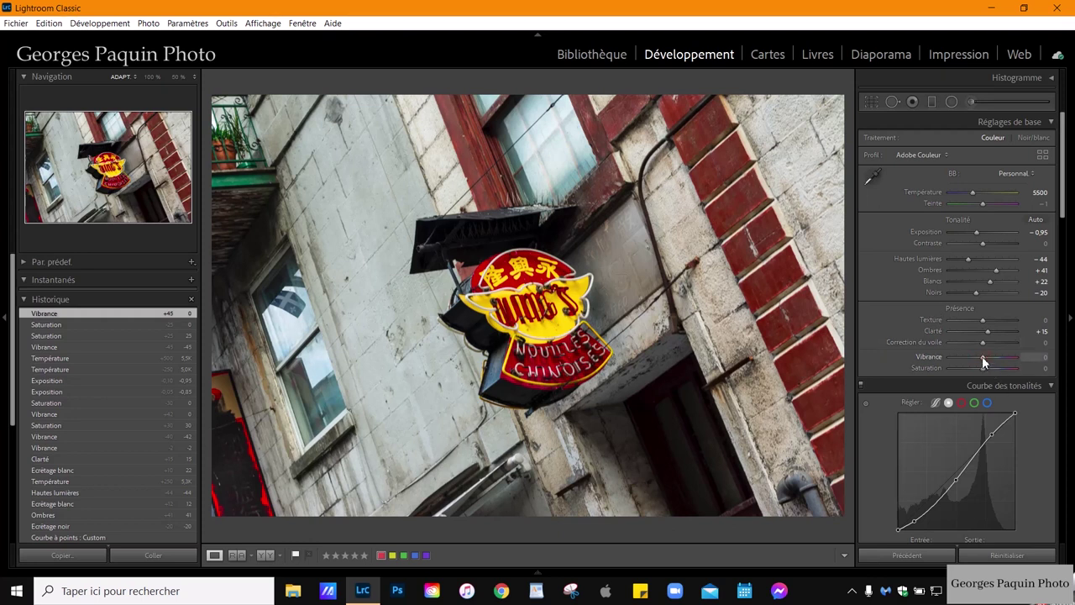
Set the sign photo's Vibrance to −40, then inspect the faded wall and red brick close up
key("Down")
key("Down")
key("Down")
key("Down")
key("Down")
key("Down")
key("Down")
key("Down")
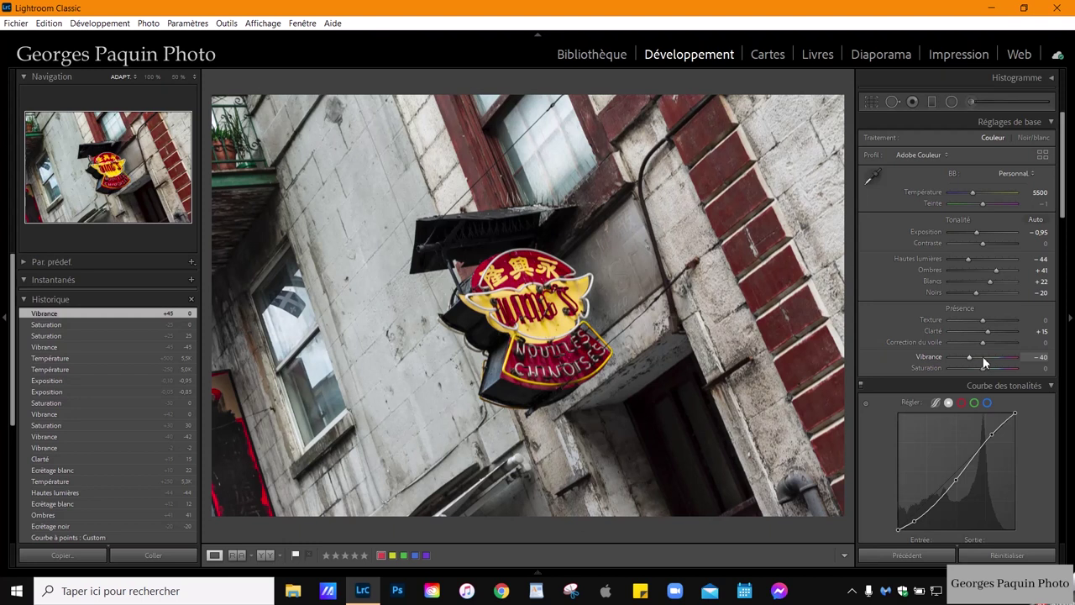
left_click(394, 260)
left_click_drag(341, 180, 362, 321)
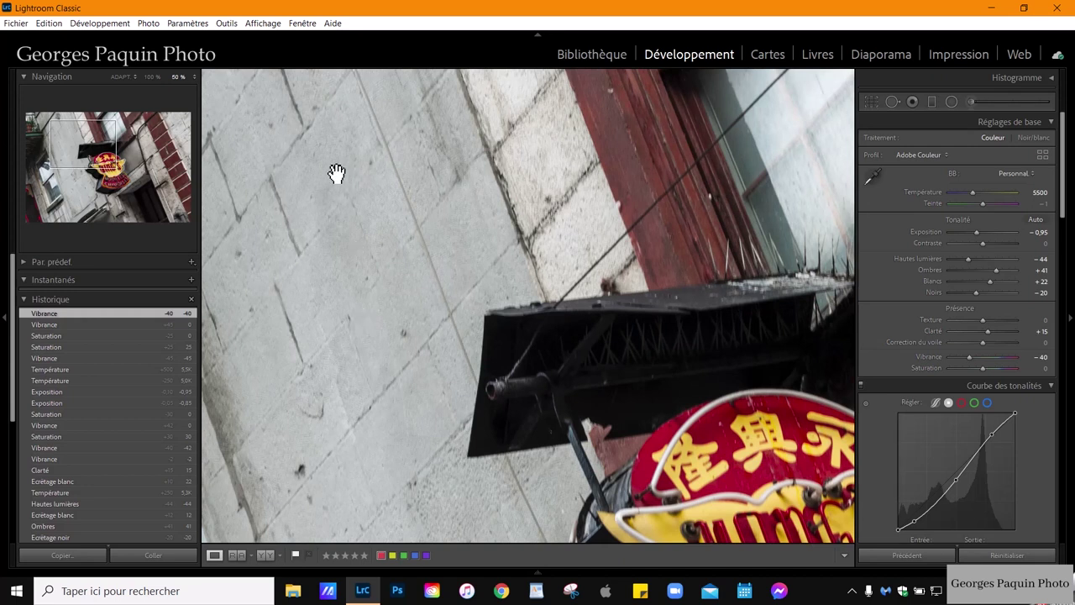
left_click_drag(355, 220, 408, 287)
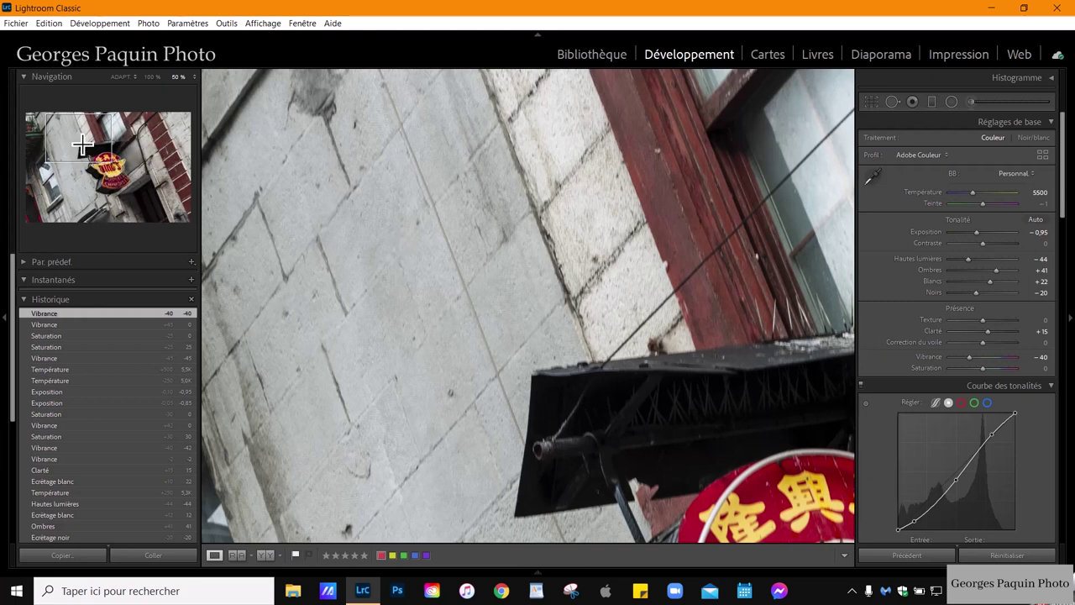
left_click_drag(83, 145, 176, 174)
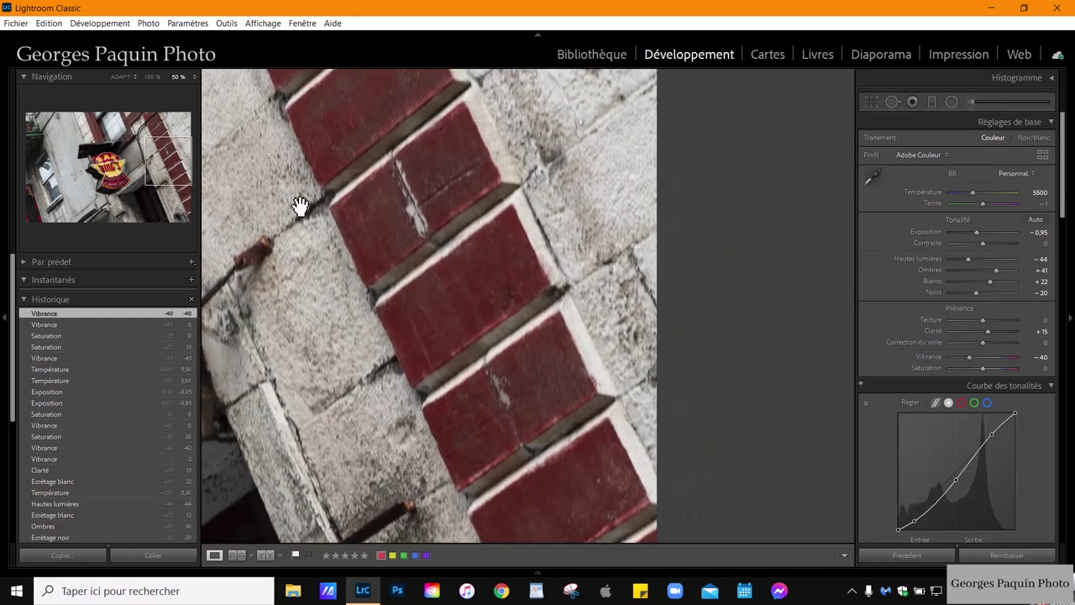
left_click_drag(610, 179, 624, 263)
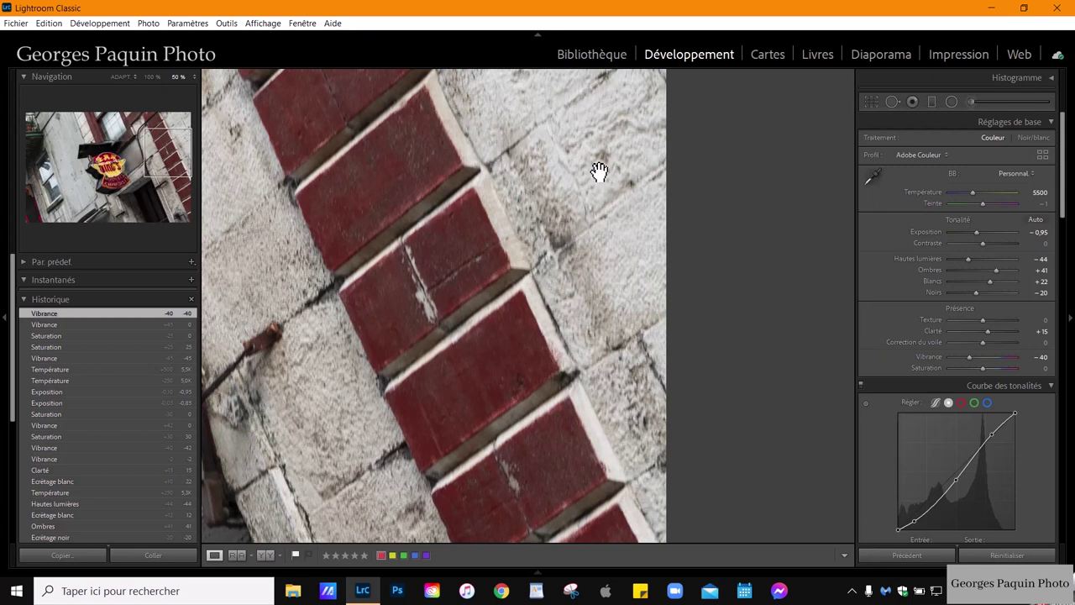
left_click(633, 241)
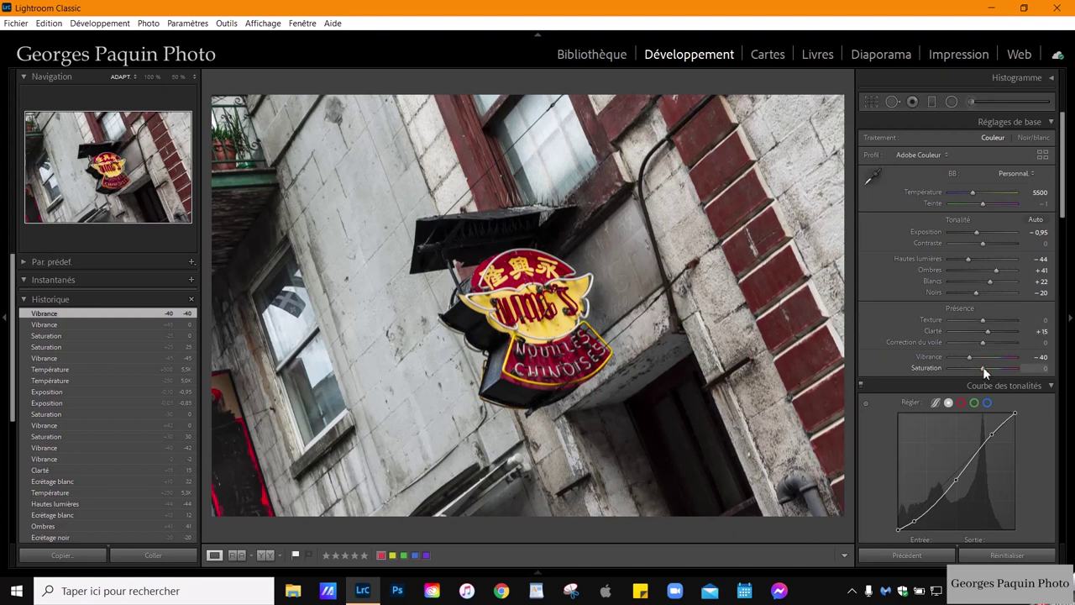
Raise the neon sign photo's Saturation to +20, keeping Vibrance at −40
left_click_drag(984, 367, 988, 369)
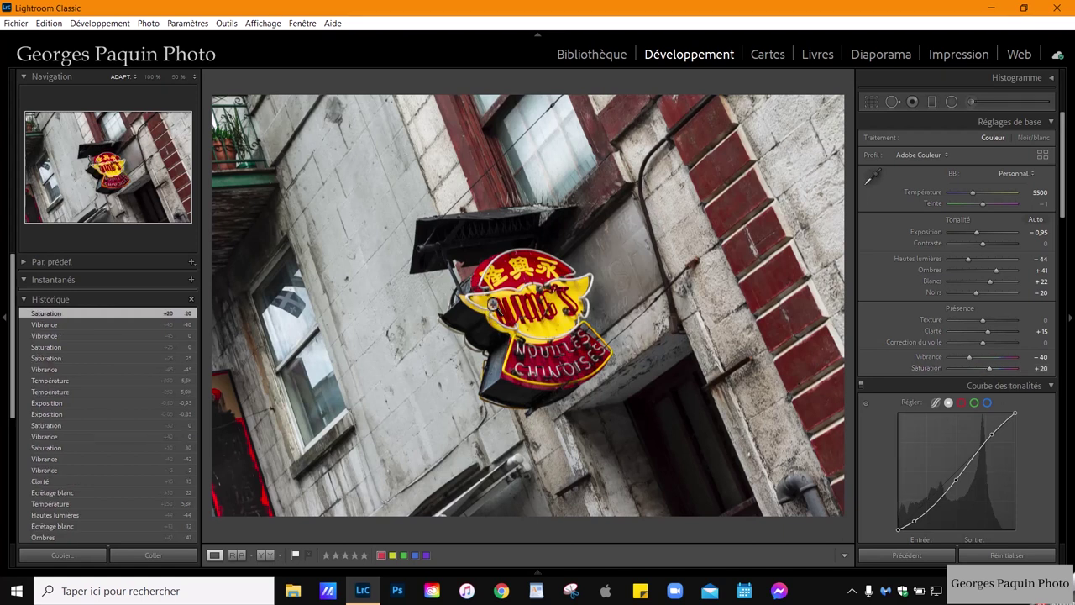